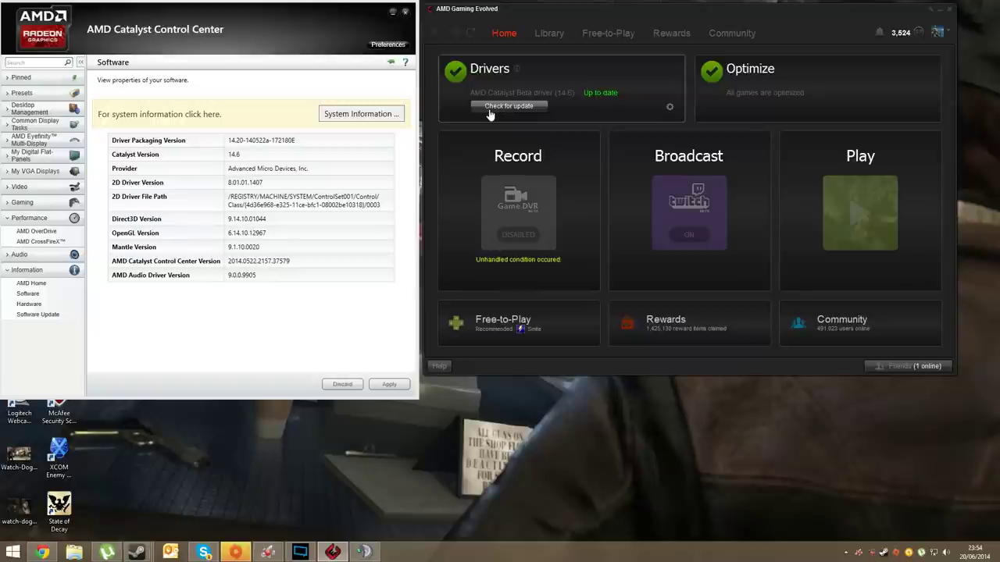
# View the graphics card's hardware properties in AMD Catalyst Control Center
pyautogui.click(28, 303)
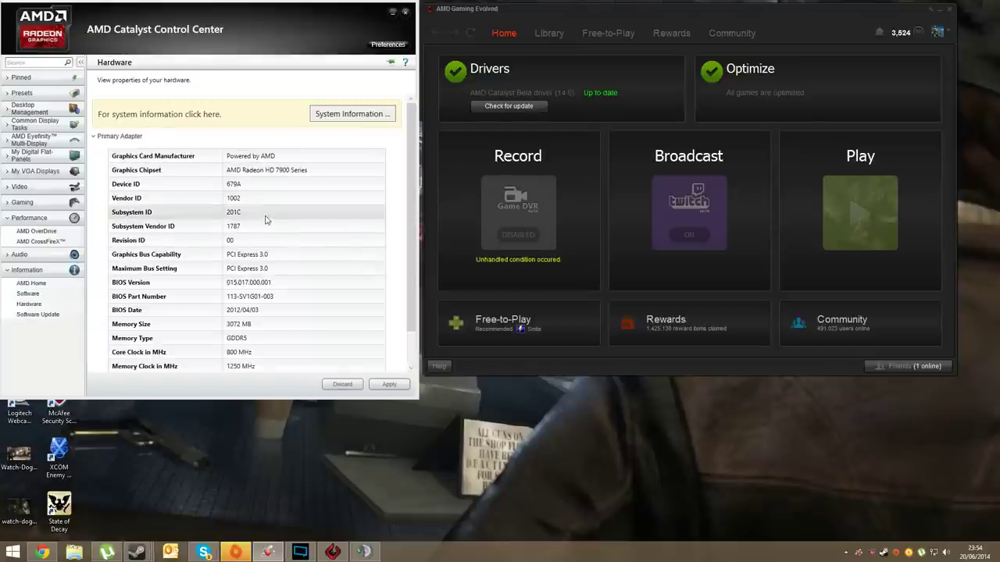
pyautogui.scroll(-2, 284, 258)
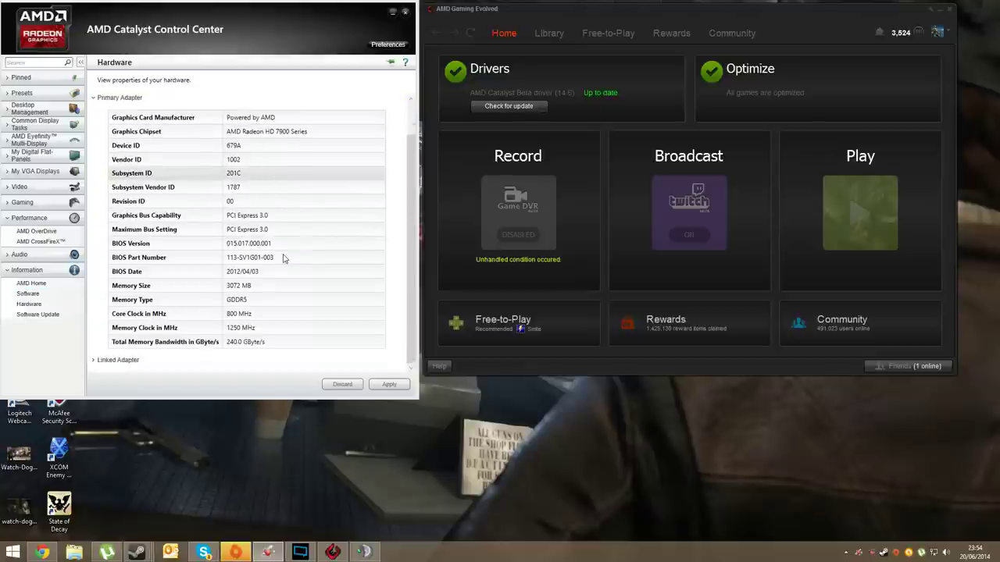
pyautogui.scroll(2, 262, 327)
# View the Display component details in Windows System Information, and close that window
pyautogui.click(357, 117)
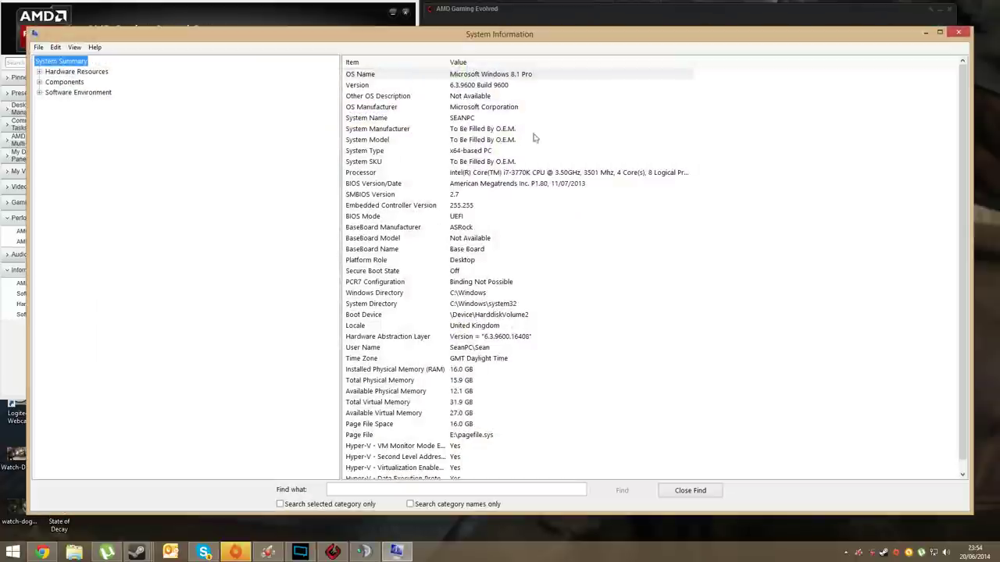
pyautogui.click(40, 82)
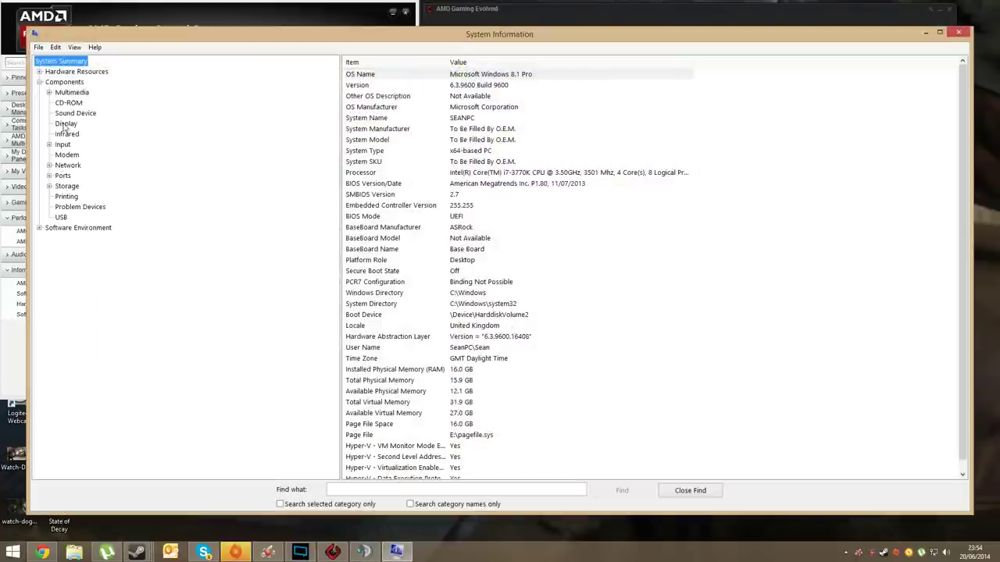
pyautogui.click(65, 125)
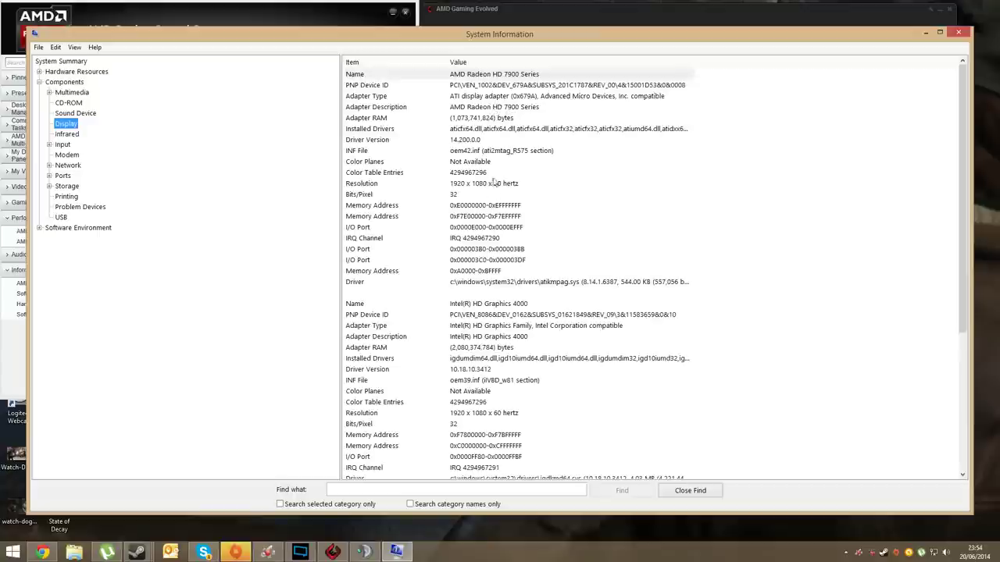
pyautogui.click(957, 33)
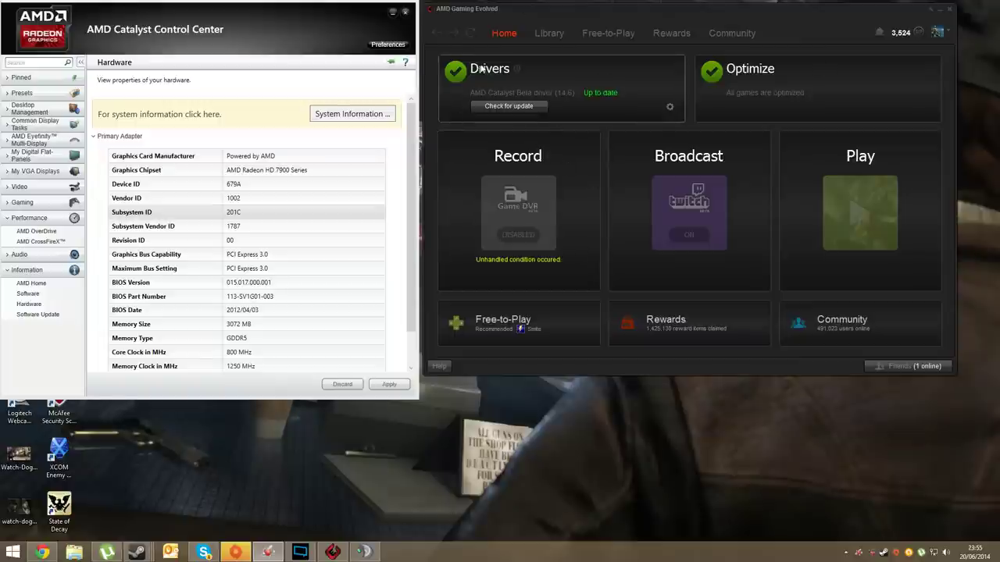
# Review the game library in AMD Gaming Evolved, including the view reached from the Optimize settings
pyautogui.click(549, 33)
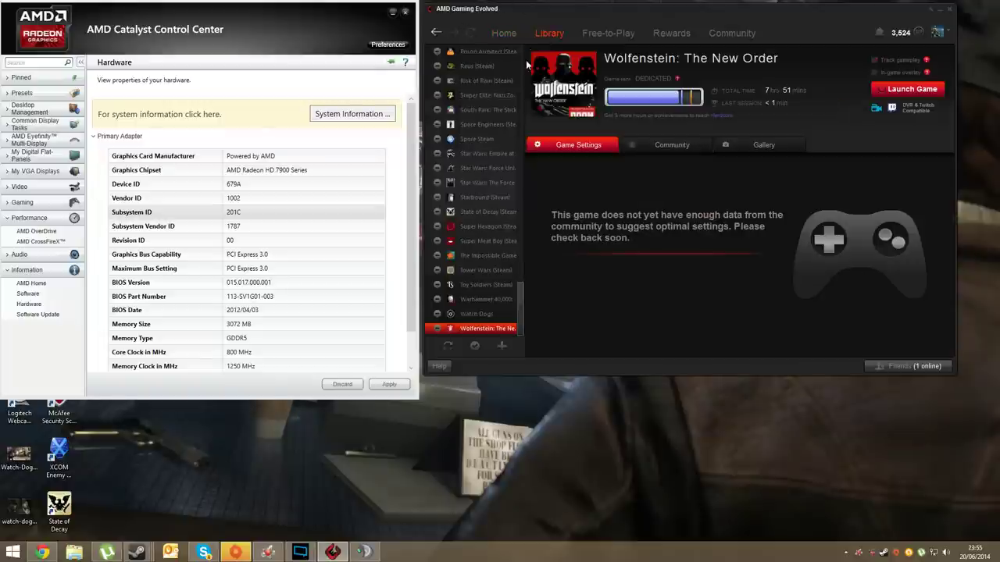
pyautogui.scroll(10, 484, 125)
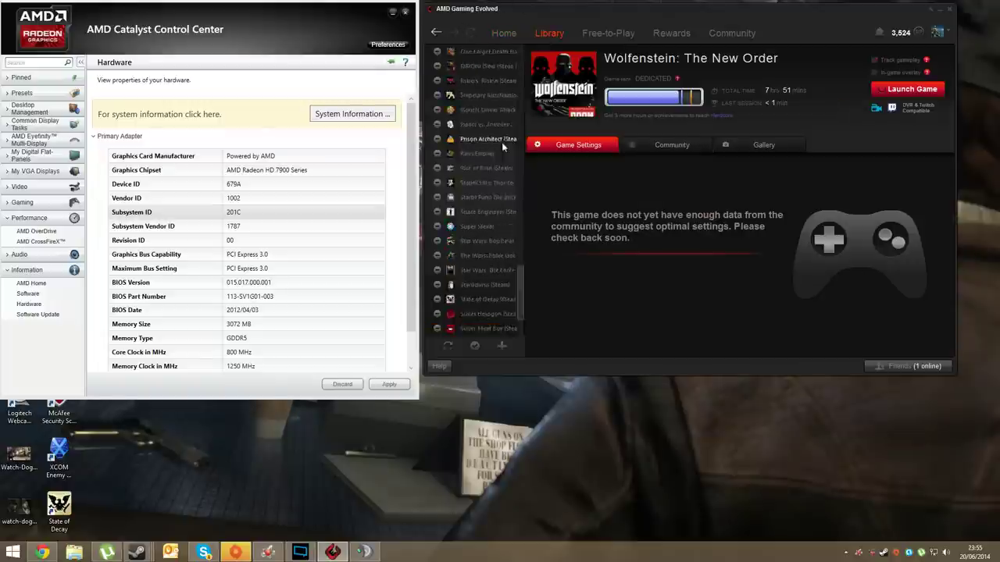
pyautogui.click(504, 33)
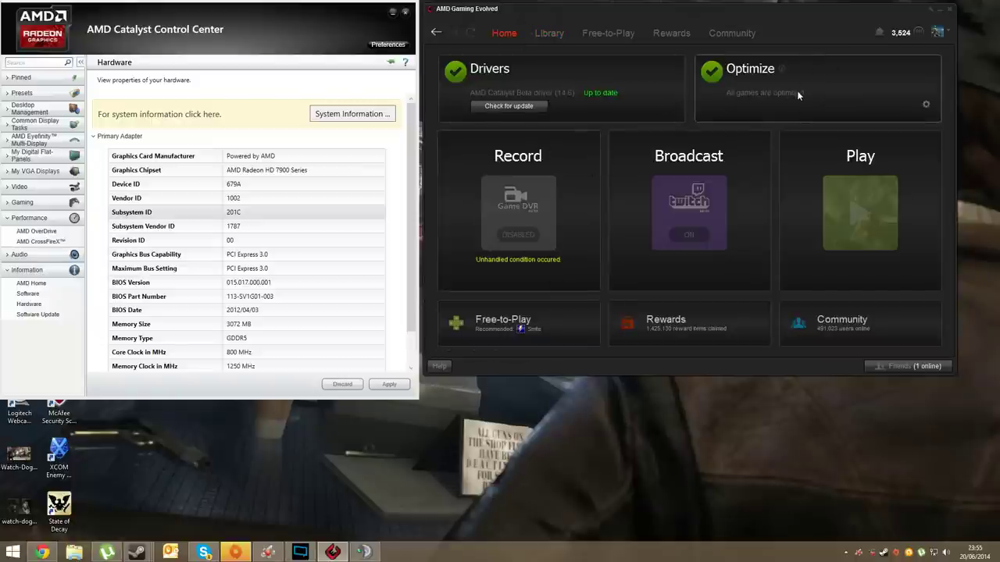
pyautogui.click(557, 39)
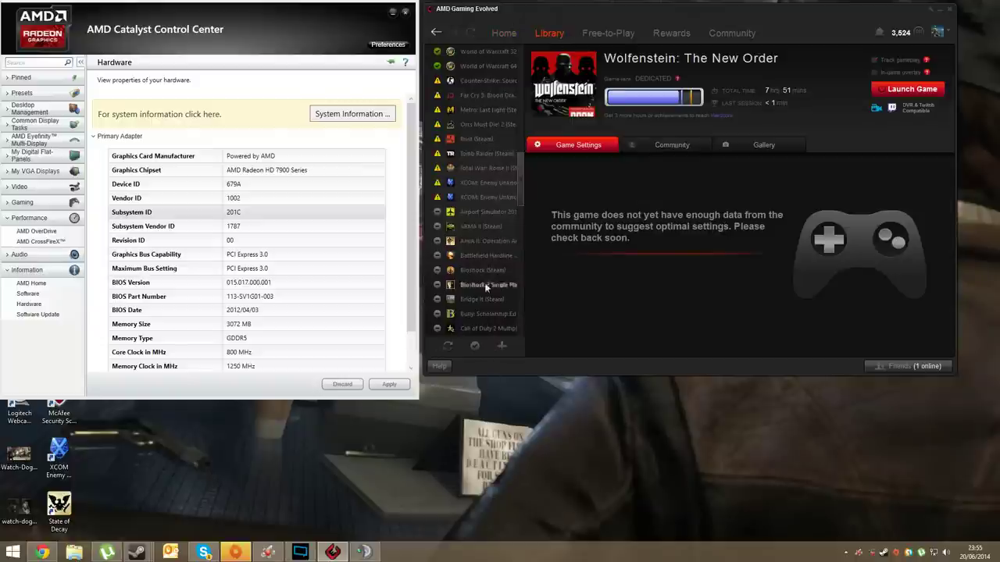
pyautogui.click(504, 33)
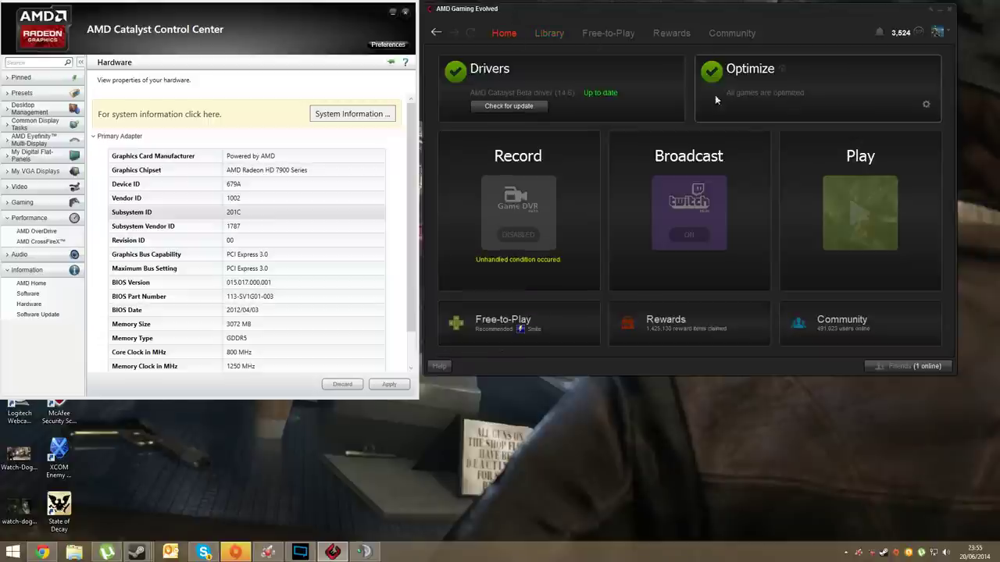
pyautogui.click(926, 104)
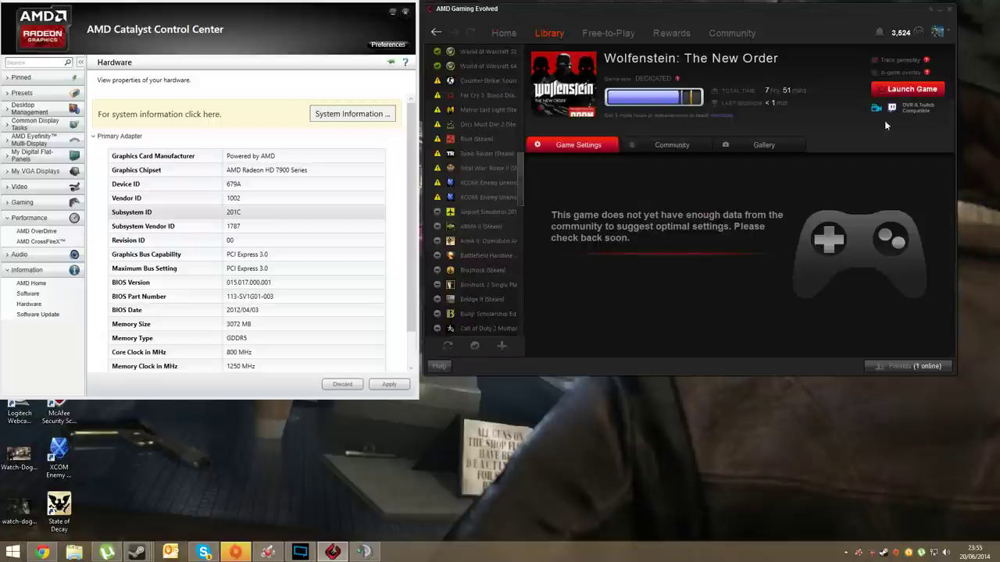
# Return to the home page and check for a graphics driver update
pyautogui.click(504, 33)
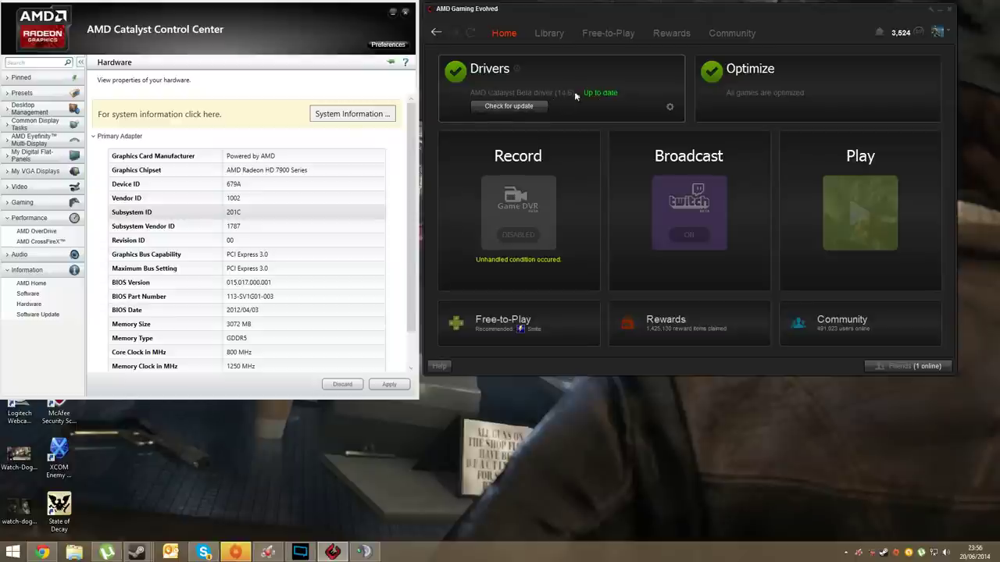
pyautogui.click(538, 107)
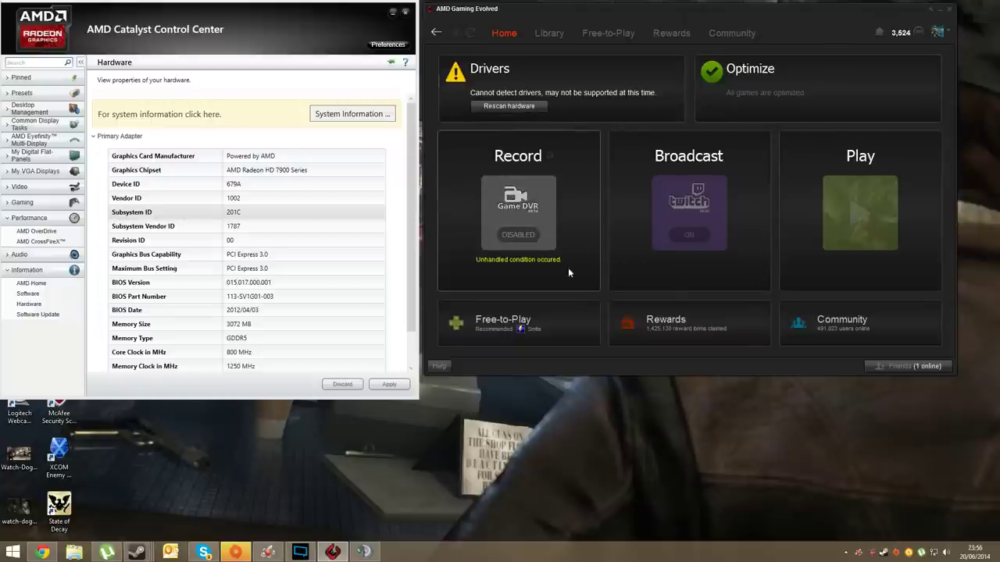
# Try a max bitrate of 3000 and 100% resolution in the custom Twitch broadcast quality preferences
pyautogui.moveTo(755, 270)
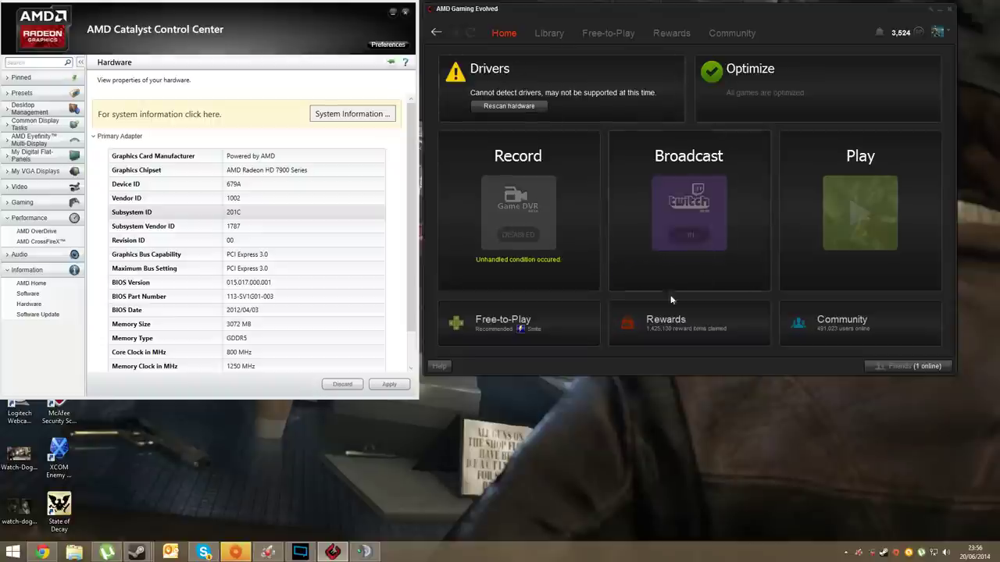
pyautogui.moveTo(648, 276)
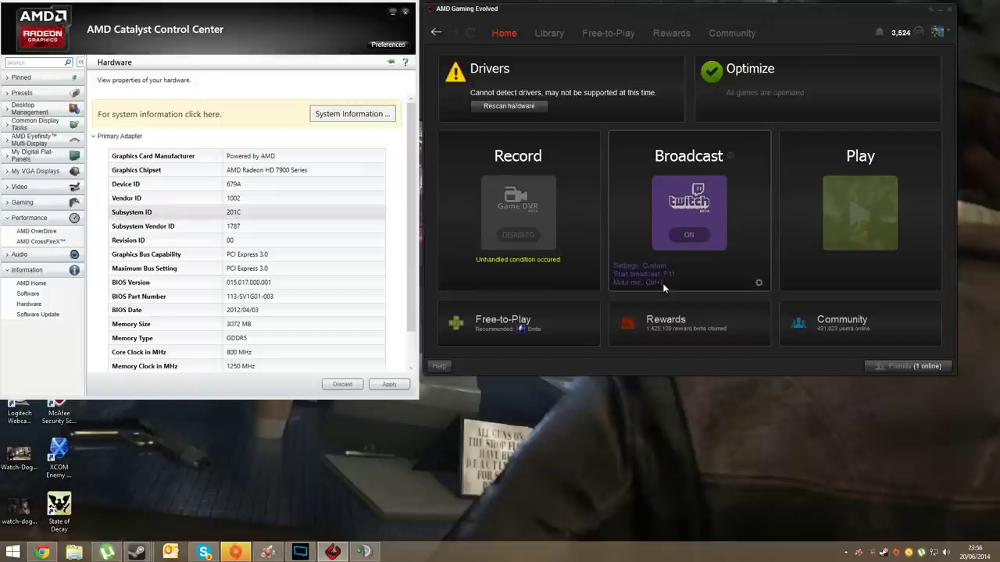
pyautogui.click(758, 282)
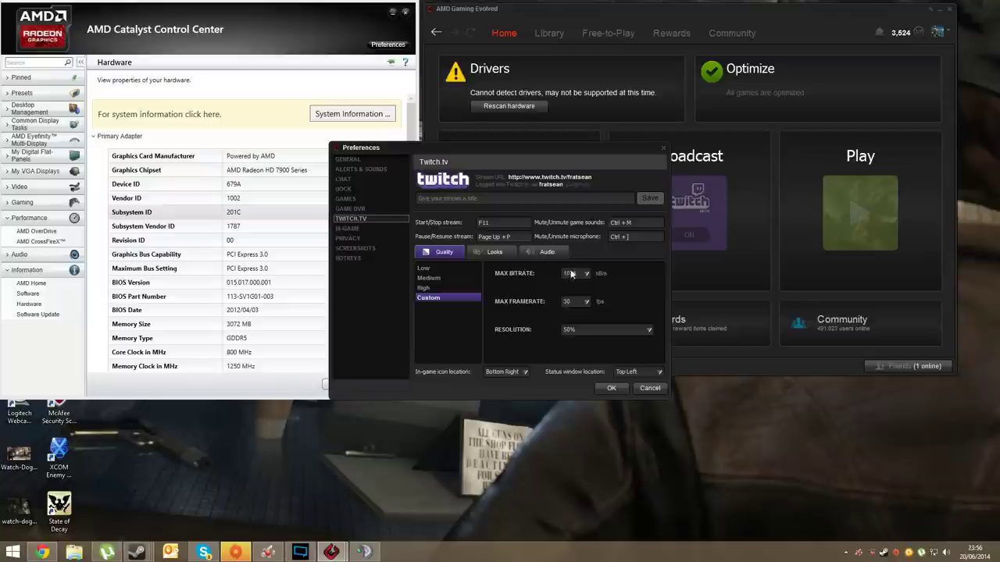
pyautogui.click(582, 277)
pyautogui.click(582, 318)
pyautogui.click(582, 273)
pyautogui.click(574, 312)
pyautogui.click(602, 329)
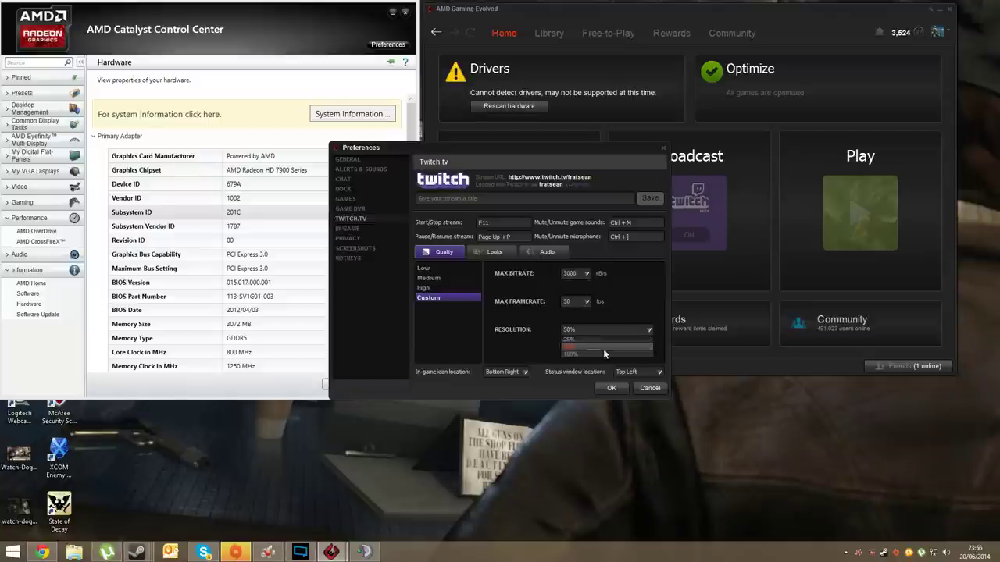
pyautogui.click(595, 350)
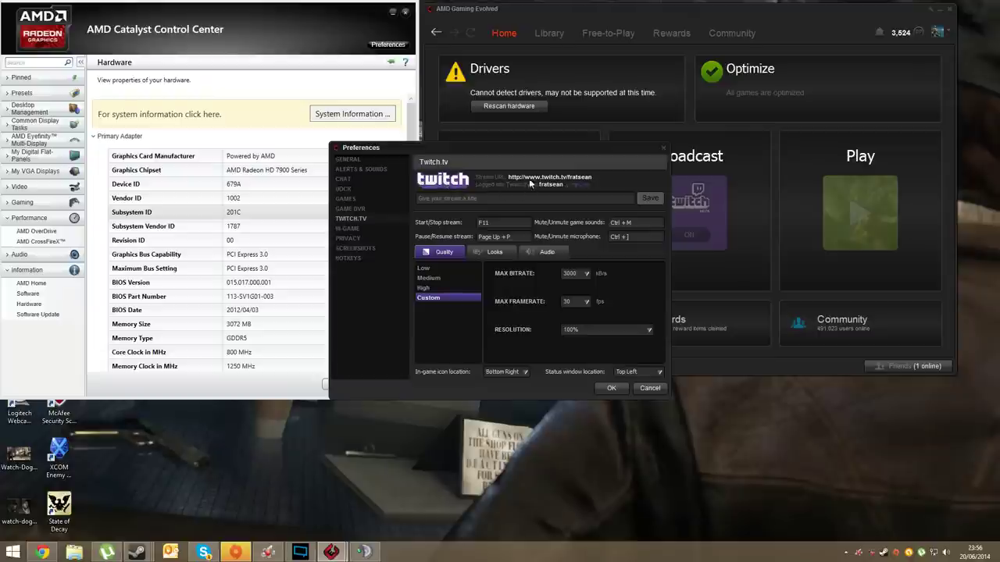
# View the Game DVR recording preferences and close the preferences without saving
pyautogui.click(353, 207)
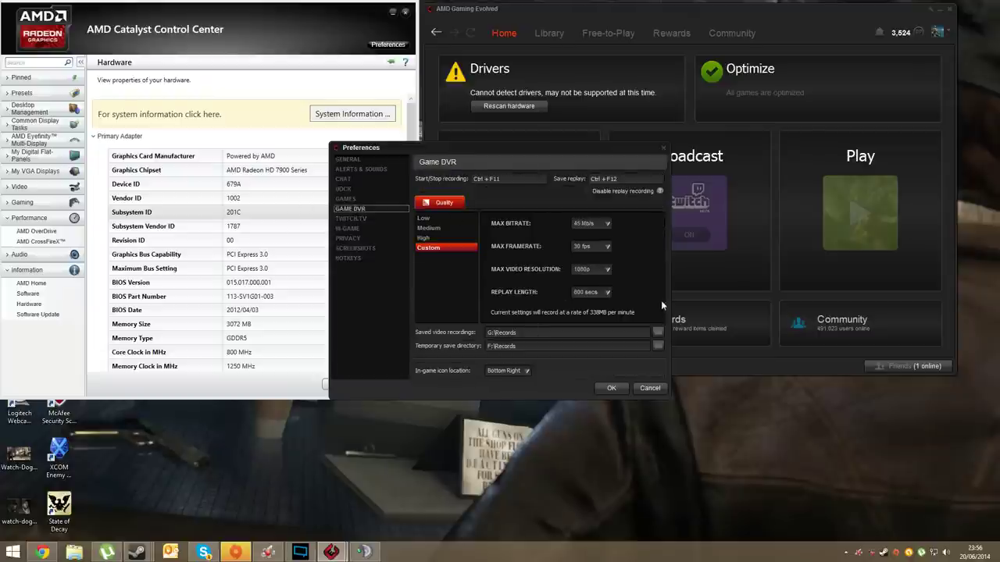
pyautogui.click(664, 148)
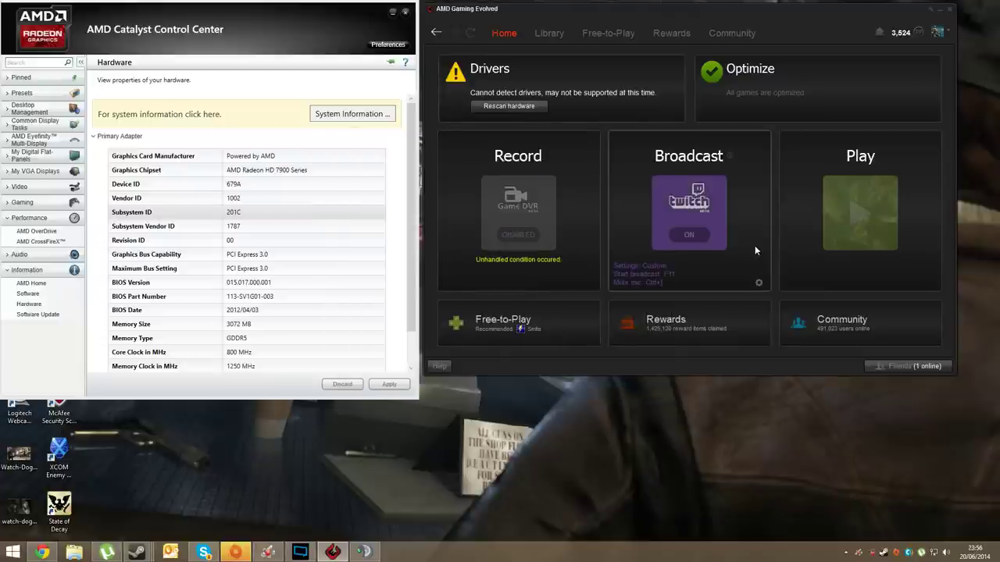
# View the Play and Free-to-Play game pages, returning to the home page after each
pyautogui.click(850, 184)
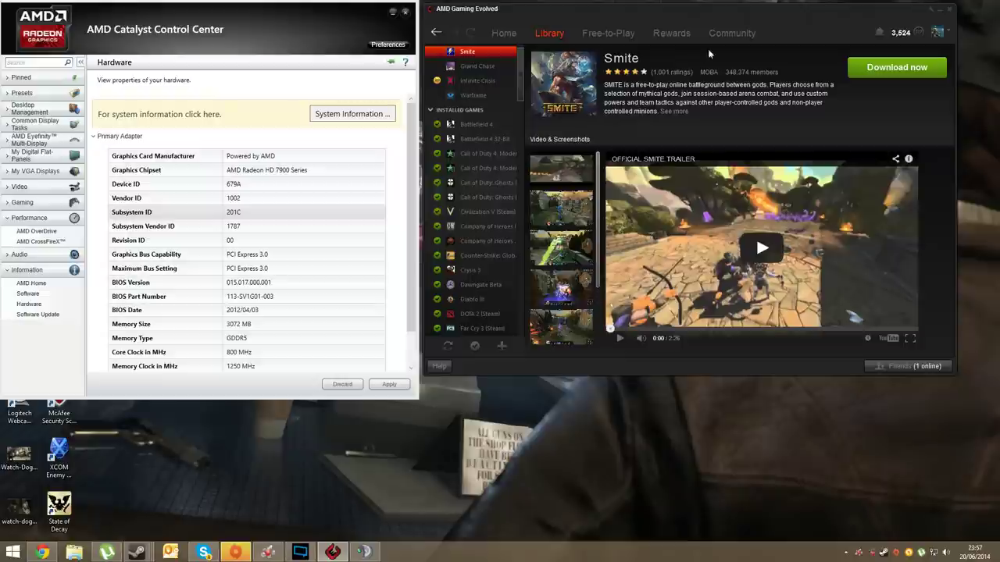
pyautogui.click(504, 33)
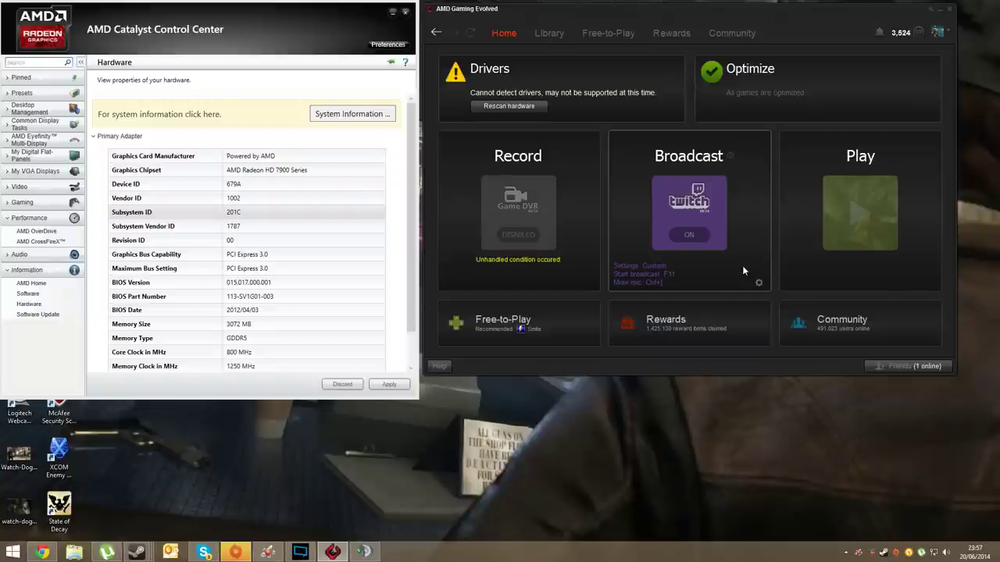
pyautogui.click(508, 320)
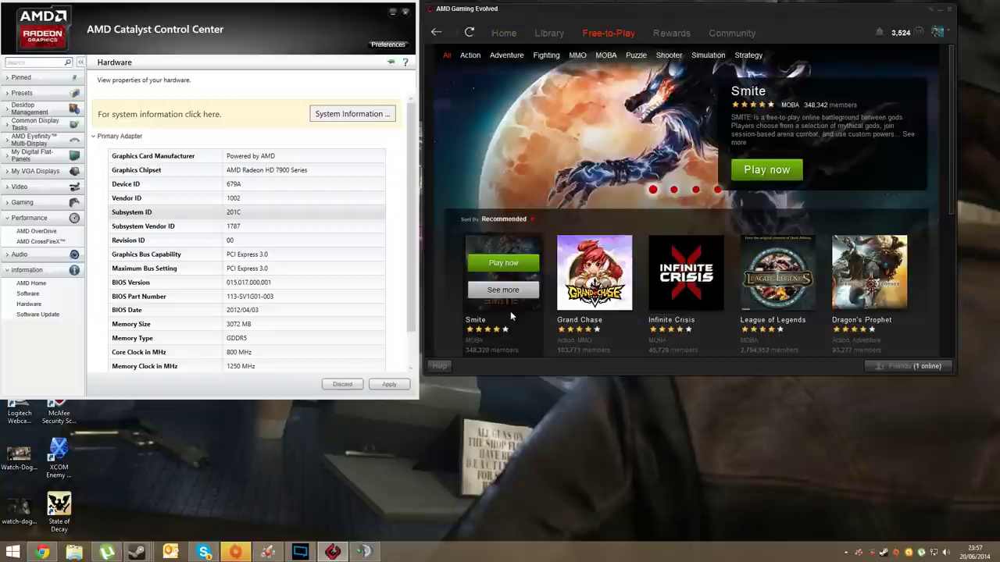
pyautogui.click(504, 33)
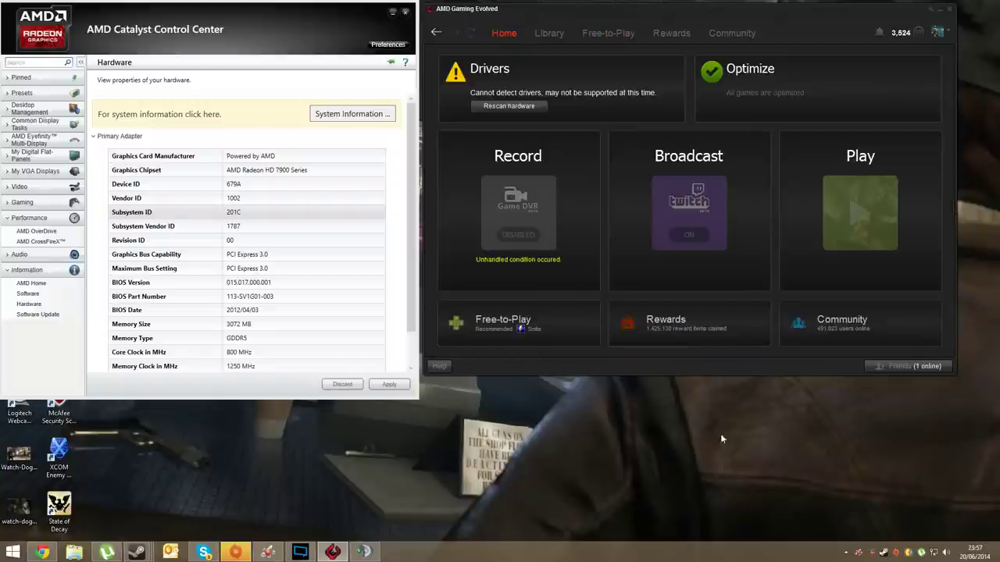
# View the Rewards store offers and return to the home page
pyautogui.click(626, 339)
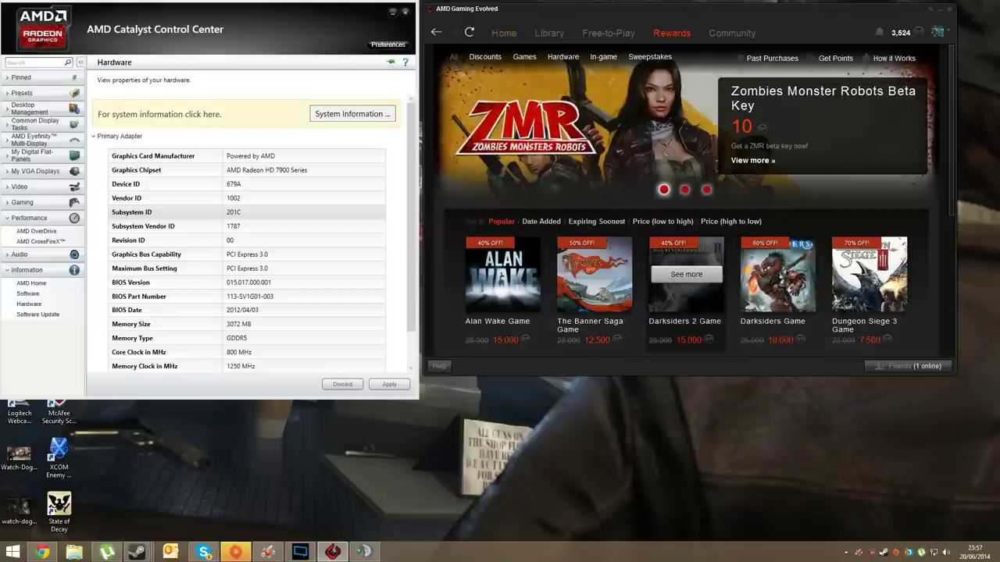
pyautogui.click(504, 33)
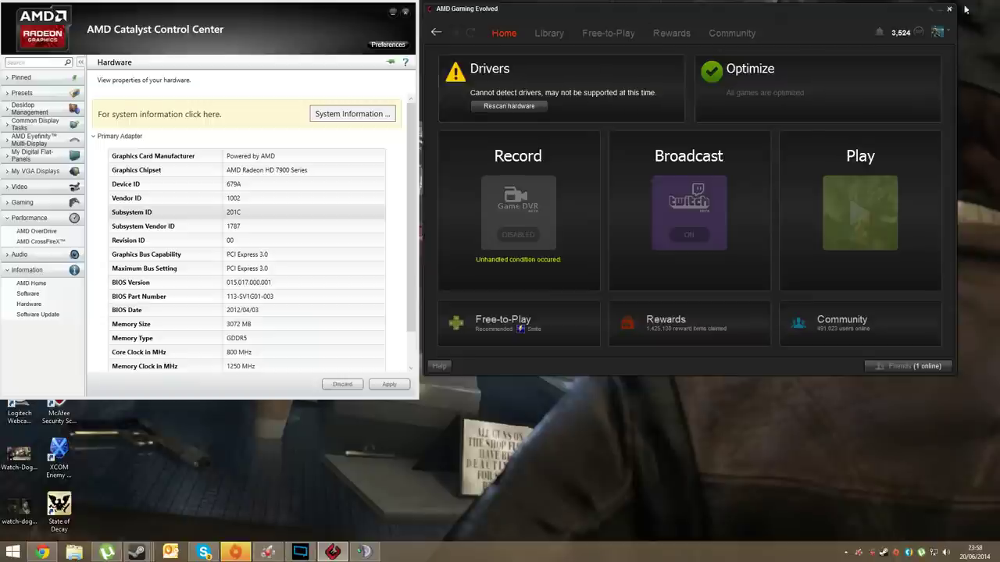
# View the account's media gallery and profile options, and dismiss the gallery window
pyautogui.click(949, 36)
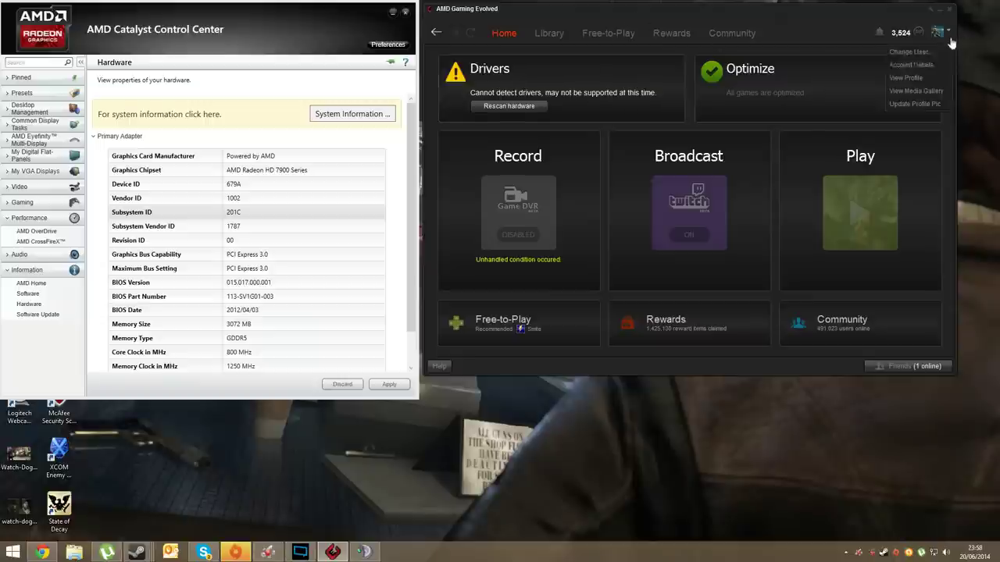
pyautogui.click(920, 91)
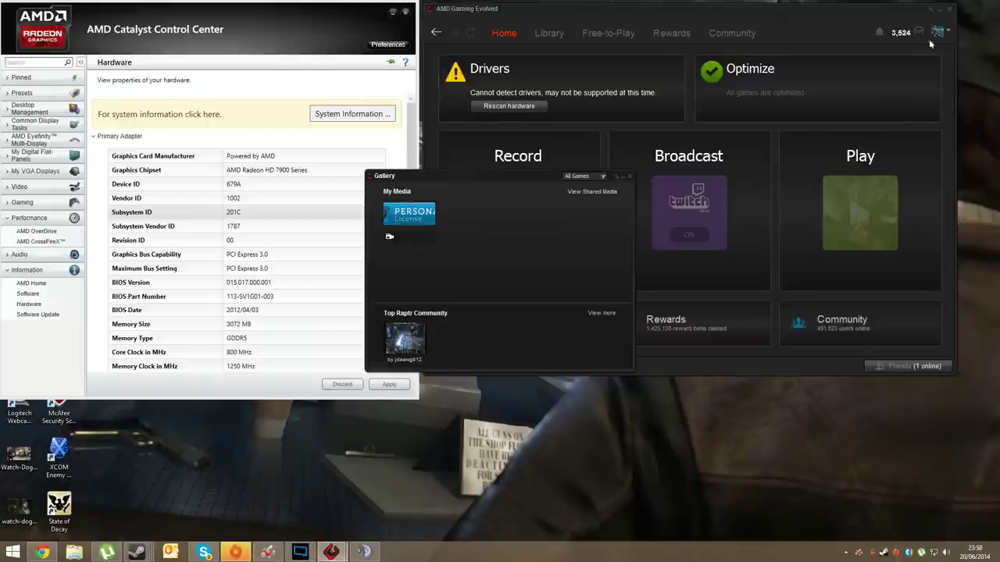
pyautogui.moveTo(416, 242)
pyautogui.click(951, 37)
pyautogui.click(950, 36)
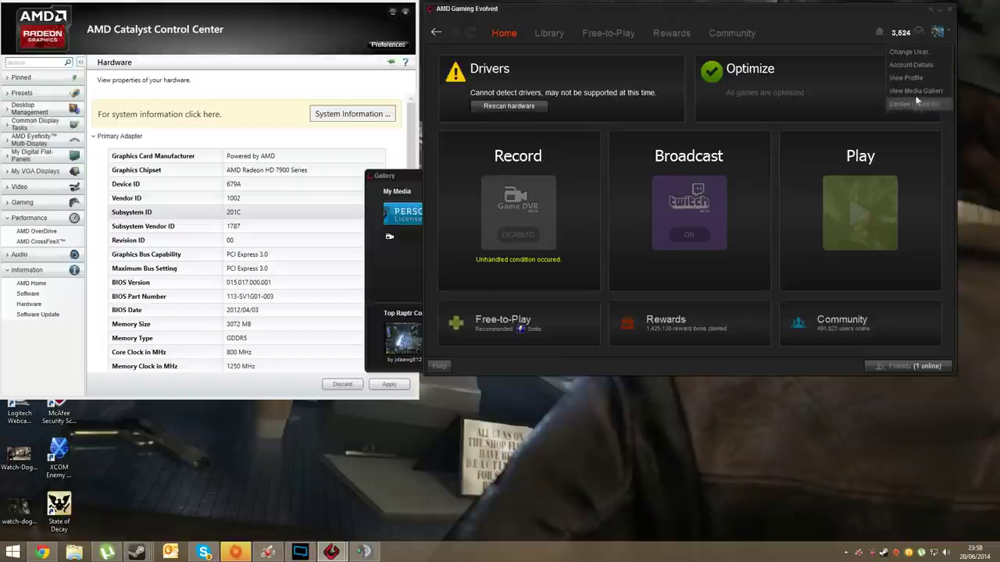
pyautogui.click(390, 250)
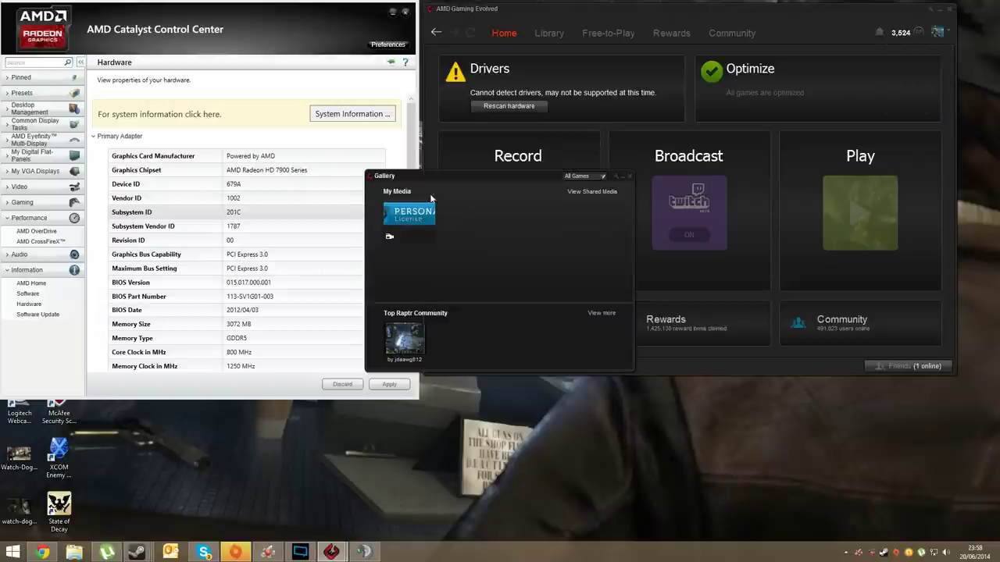
pyautogui.click(623, 174)
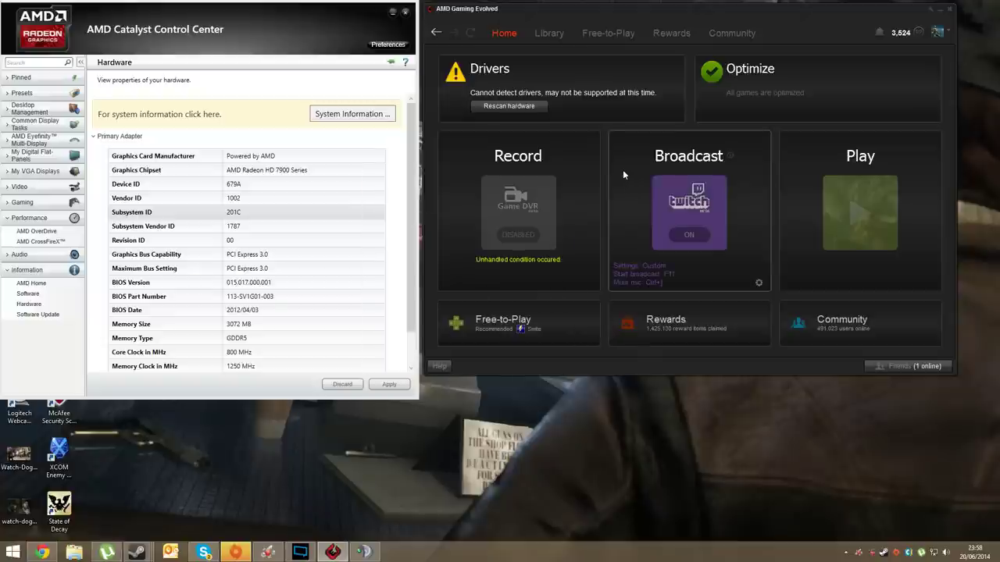